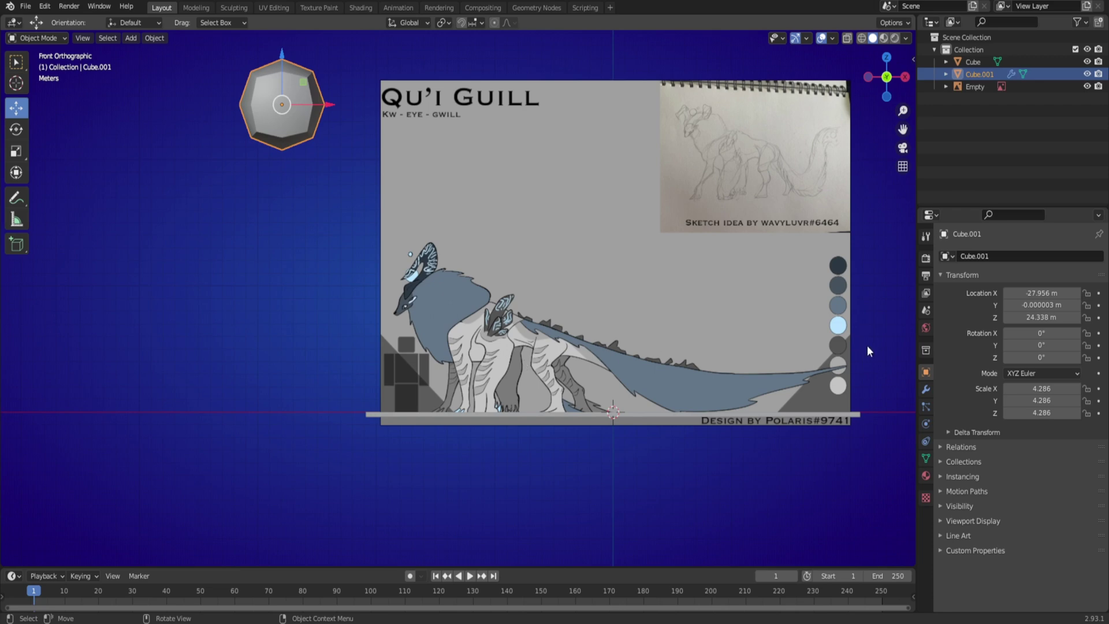
# Step: Review the subdivided cube's modifier, the viewport shading options and the reference board from several angles
pyautogui.click(925, 389)
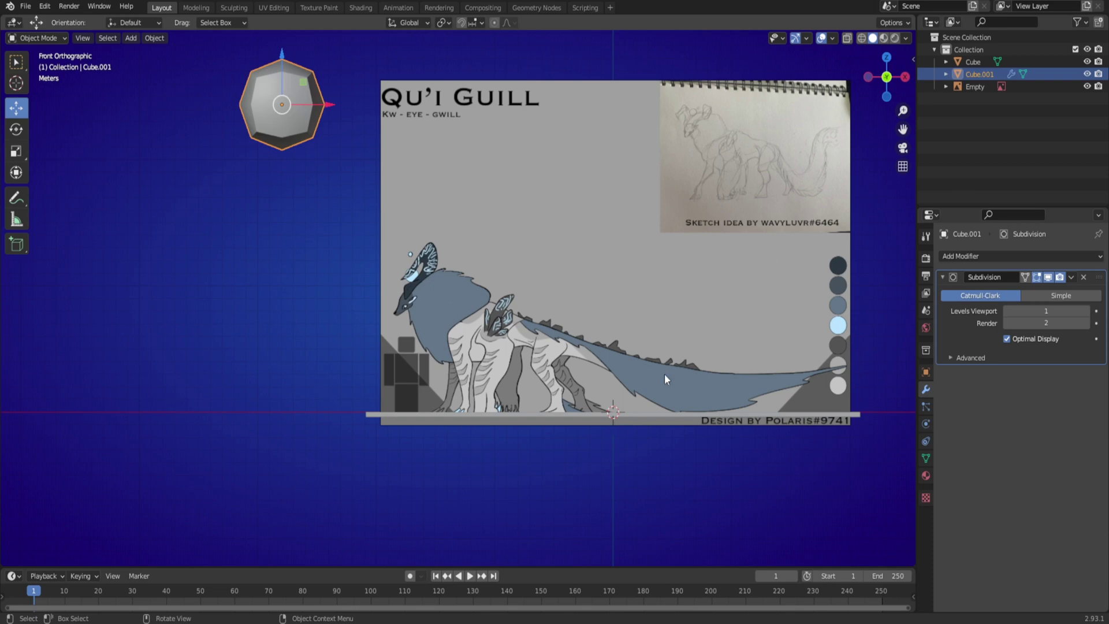
pyautogui.scroll(2, 587, 377)
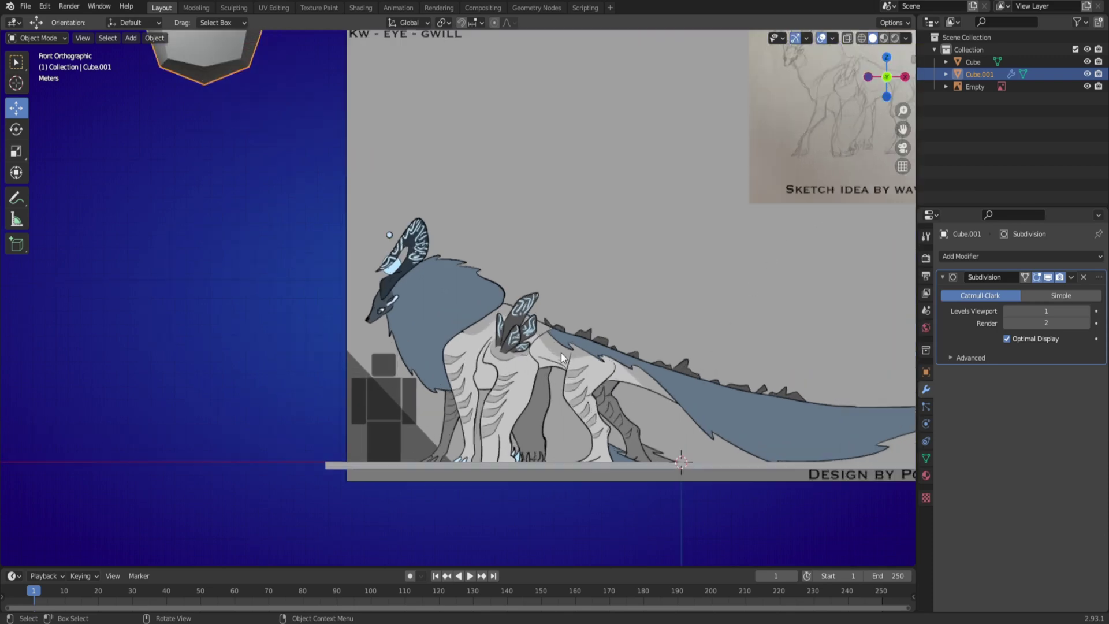
pyautogui.scroll(-3, 444, 439)
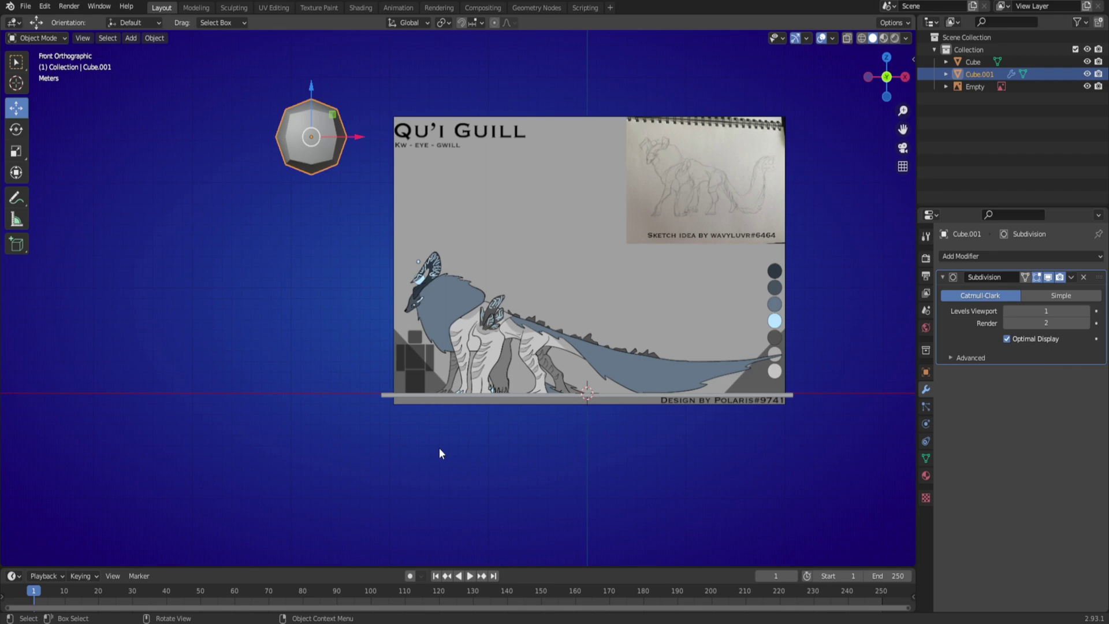
pyautogui.click(906, 38)
pyautogui.click(904, 38)
pyautogui.click(905, 39)
pyautogui.click(841, 315)
pyautogui.moveTo(400, 214); pyautogui.dragTo(306, 126, button='middle')
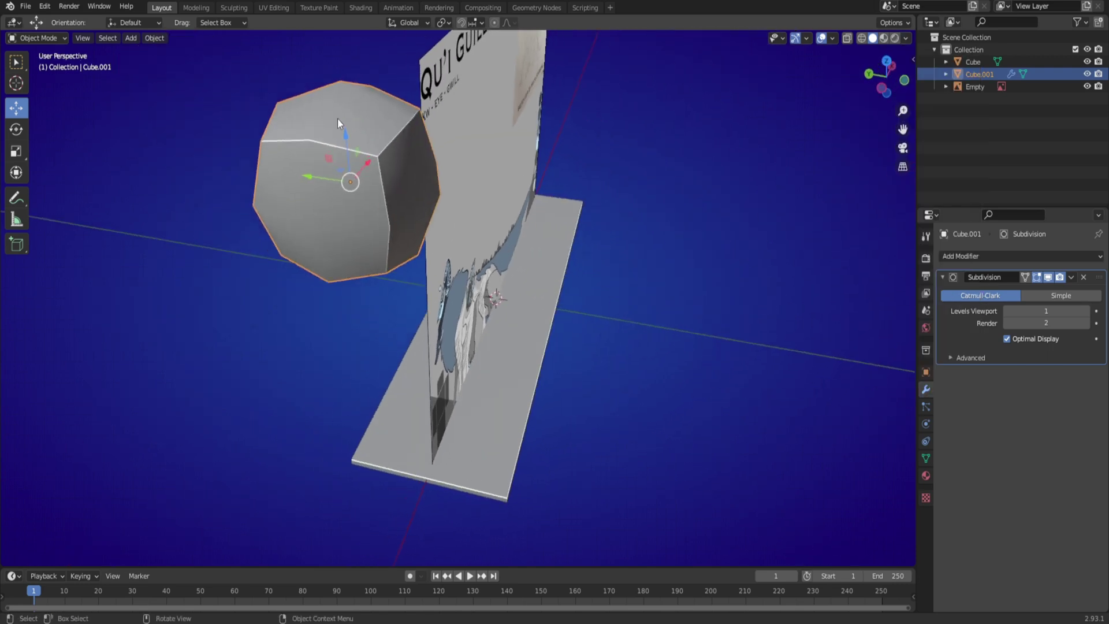
pyautogui.moveTo(433, 229); pyautogui.dragTo(389, 247, button='middle')
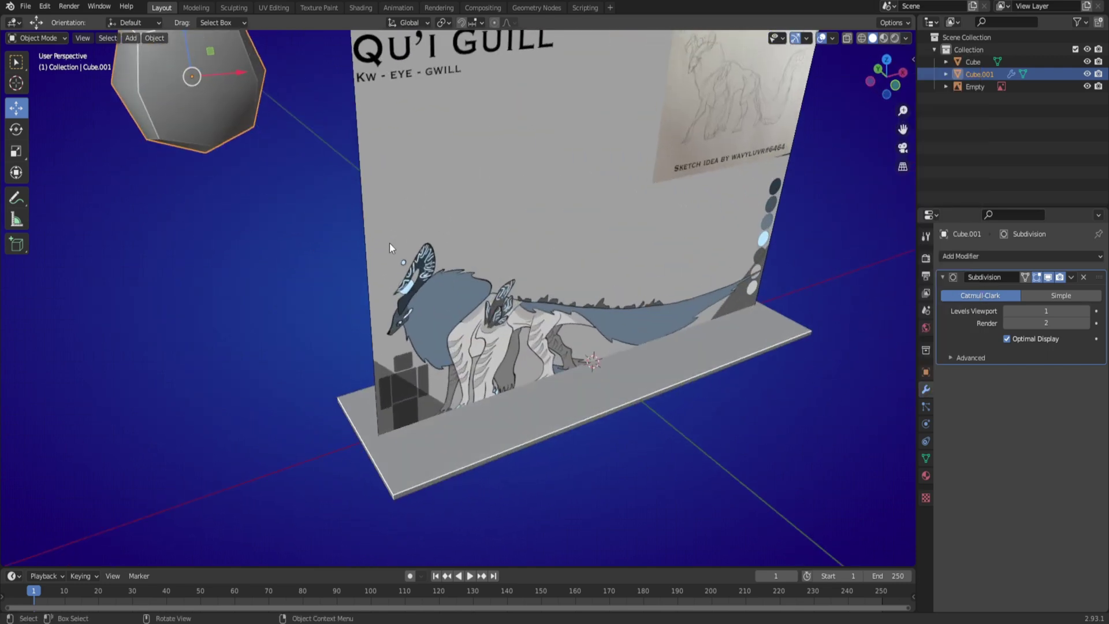
pyautogui.press('KP_1')
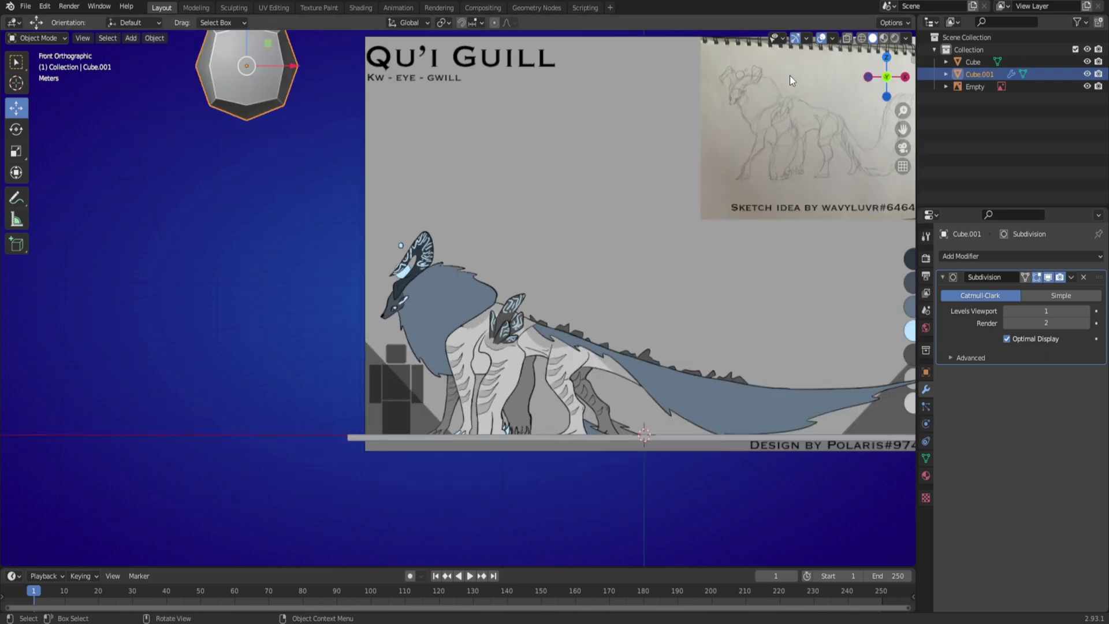
pyautogui.scroll(-3, 808, 190)
# Step: Add a node-free material to the subdivided cube, sampling the darkest palette swatch, with Specular 0 and Roughness 1
pyautogui.click(926, 476)
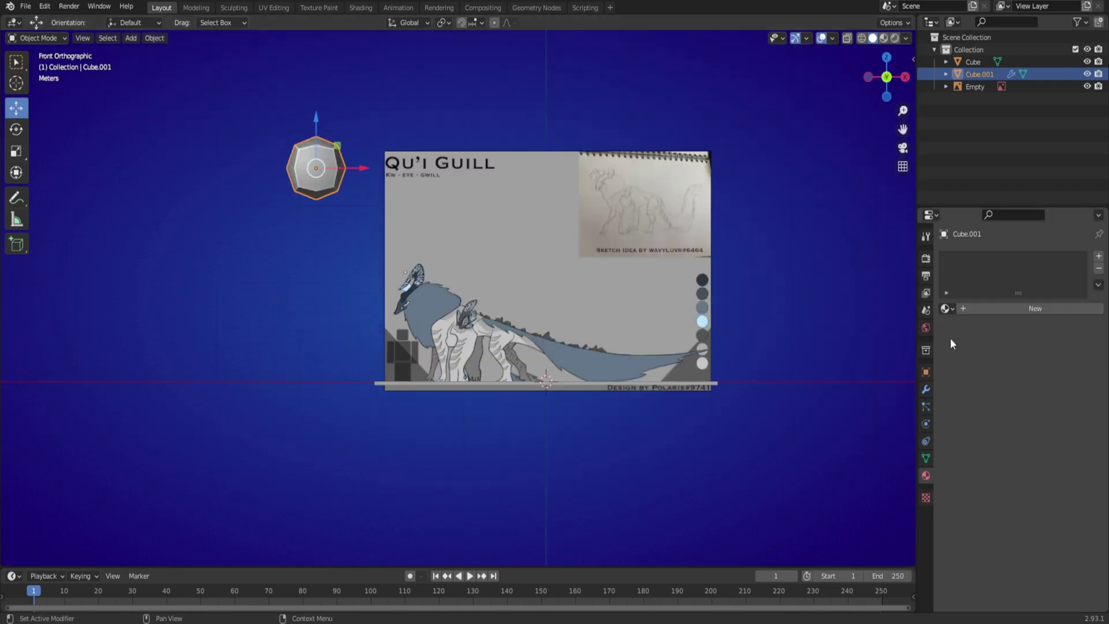
pyautogui.click(988, 307)
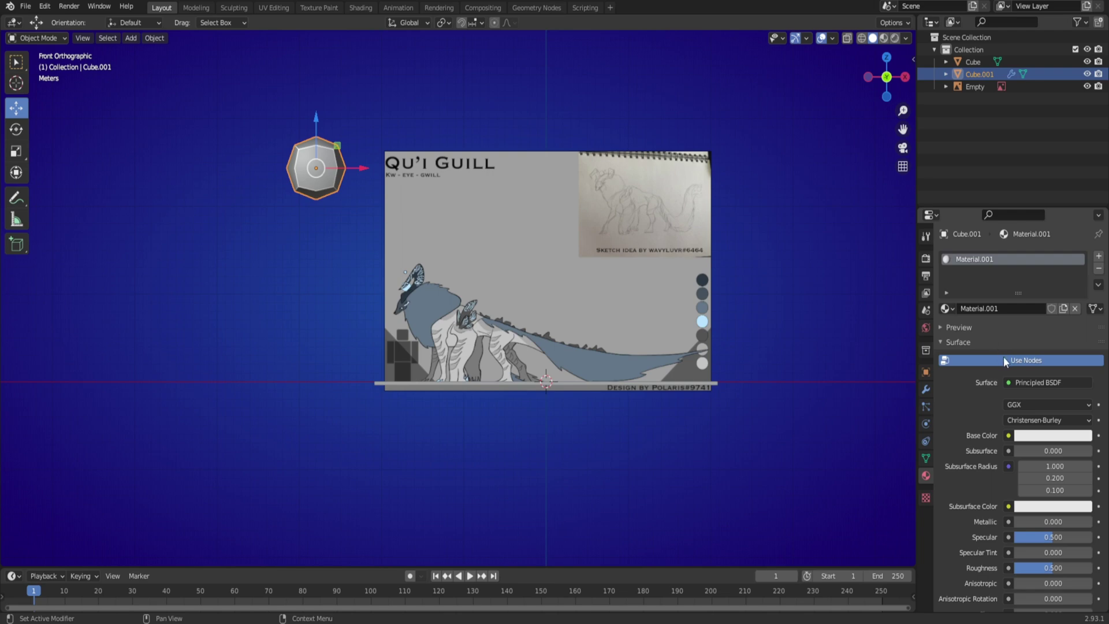
pyautogui.click(1019, 382)
pyautogui.click(1082, 332)
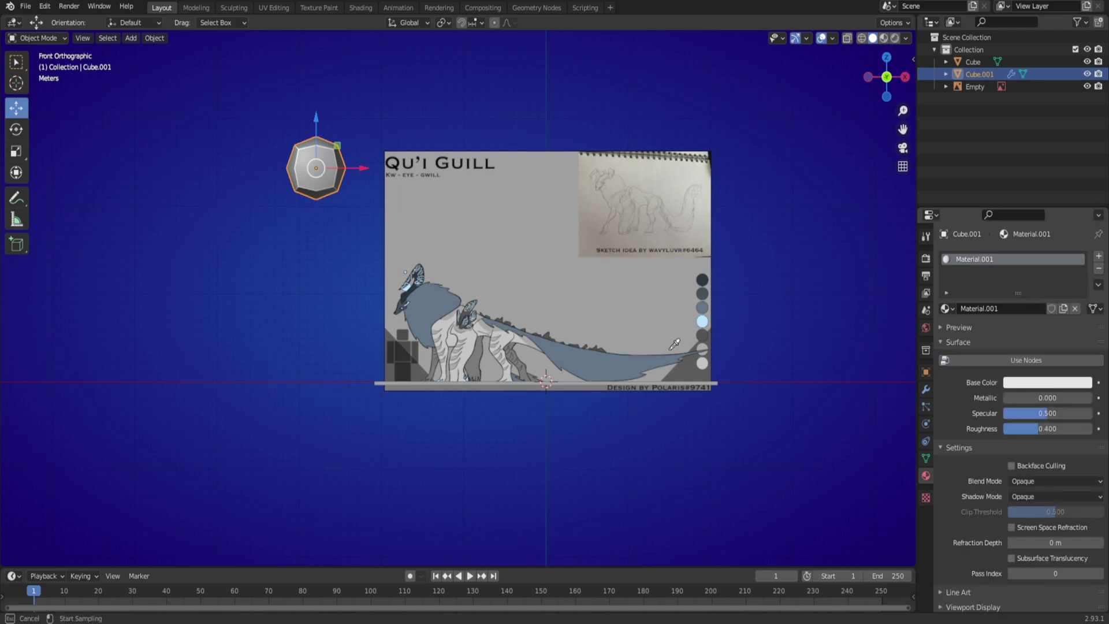
pyautogui.click(706, 284)
pyautogui.moveTo(1023, 413)
pyautogui.mouseDown()
pyautogui.moveTo(1004, 413)
pyautogui.moveTo(1092, 429)
pyautogui.mouseUp()
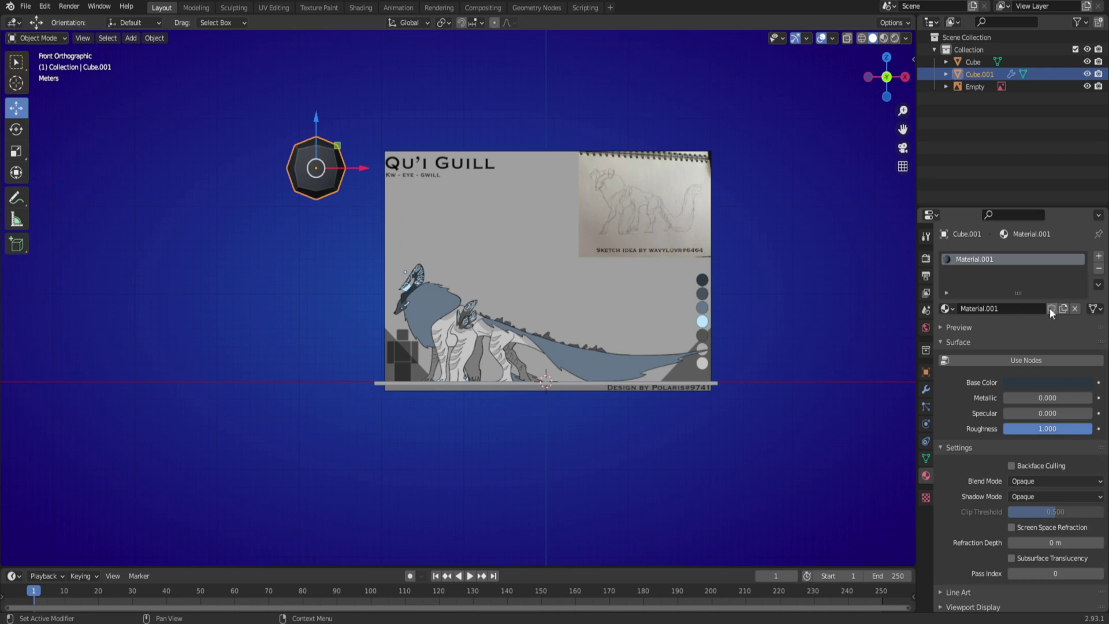
# Step: Make two further copies of the material, sampling their base colors from the second and third palette swatches
pyautogui.click(1029, 383)
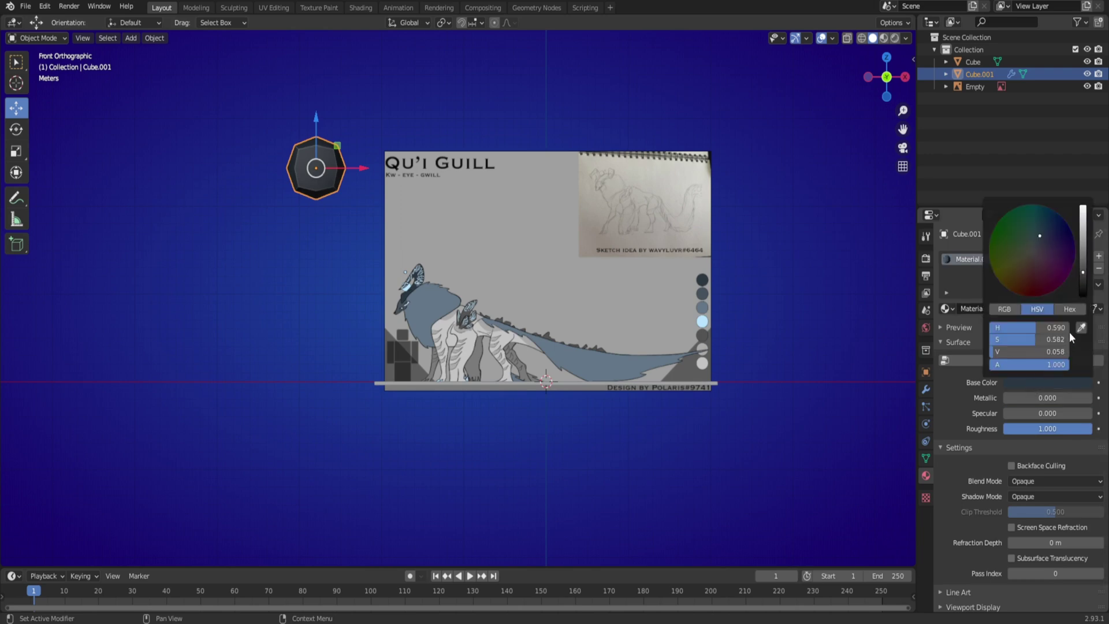
pyautogui.click(1078, 329)
pyautogui.click(703, 293)
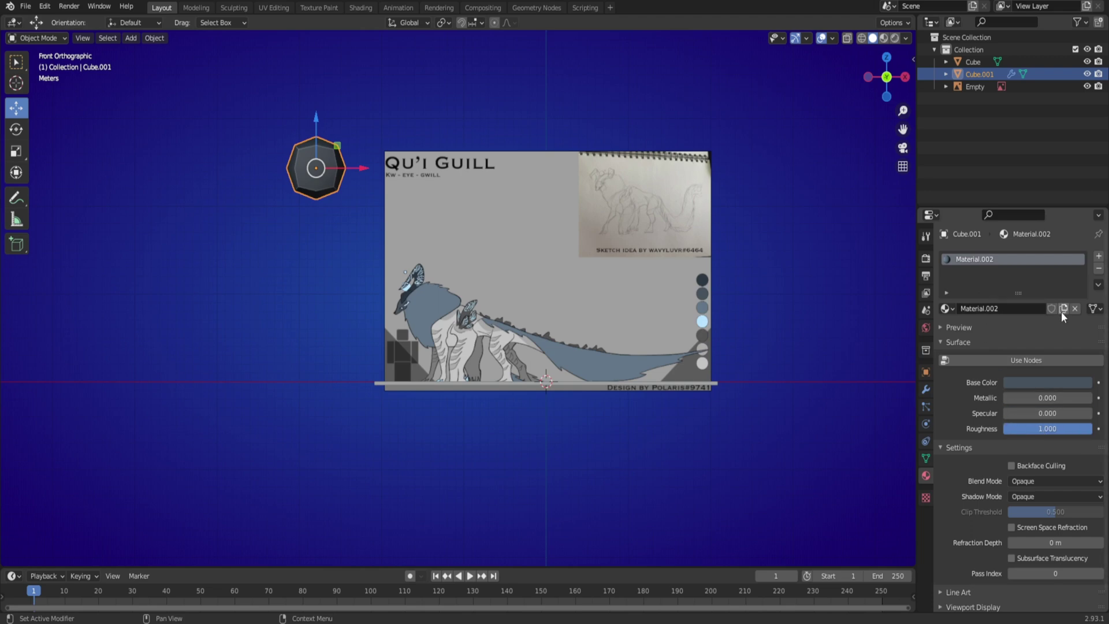
pyautogui.click(1062, 380)
pyautogui.click(1077, 328)
pyautogui.click(704, 310)
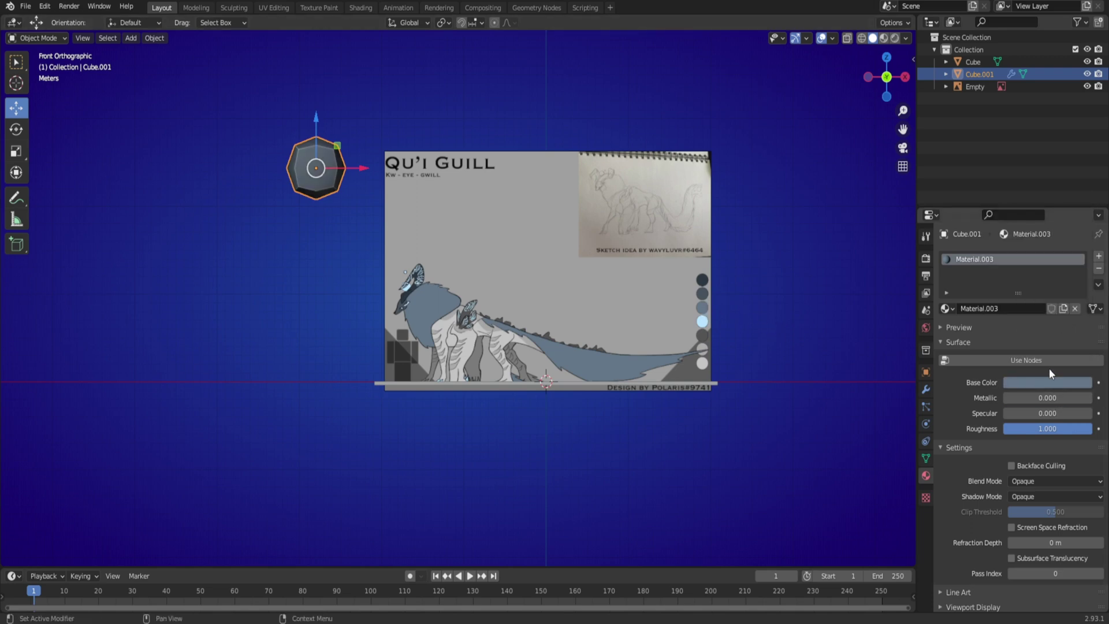
# Step: Duplicate the material again and sample the light-blue palette swatch as its base color
pyautogui.click(1063, 309)
pyautogui.click(1065, 380)
pyautogui.click(1079, 325)
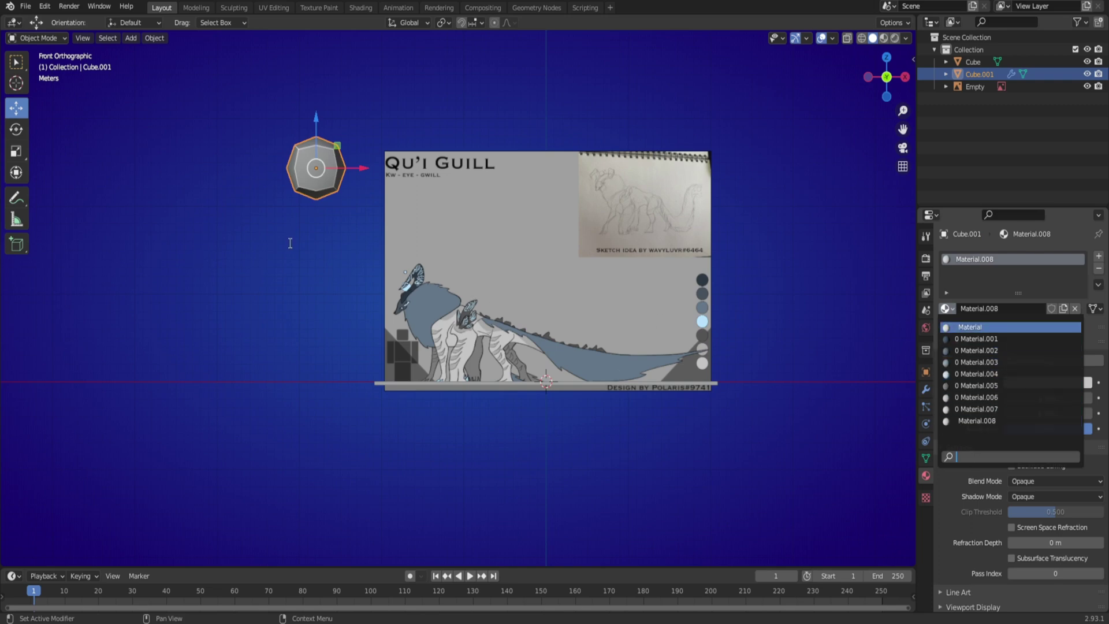
pyautogui.click(985, 296)
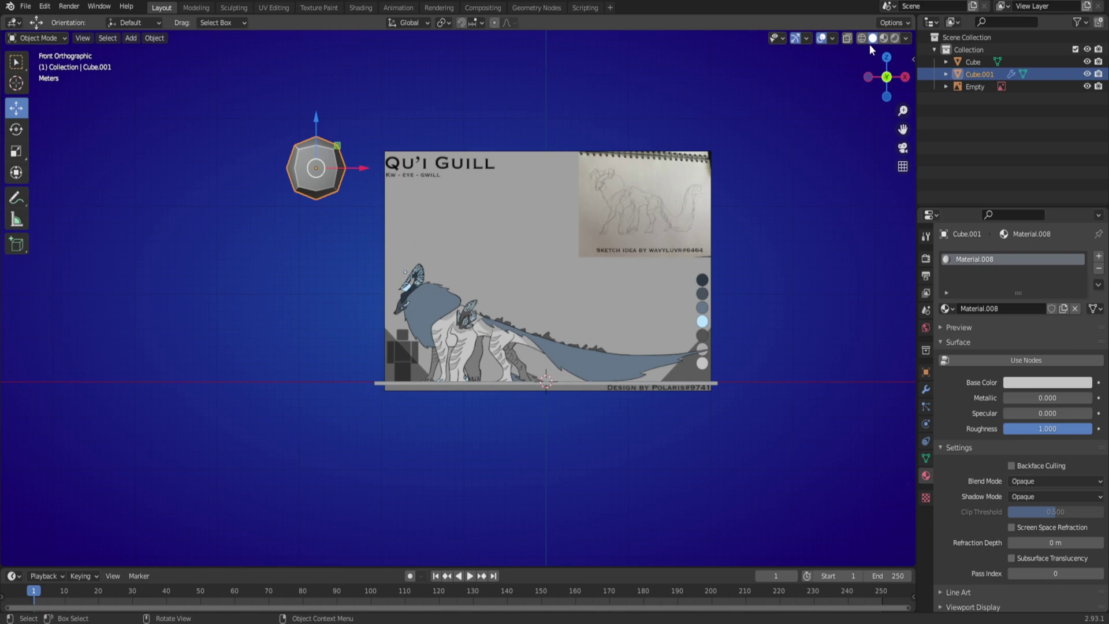
pyautogui.scroll(2, 515, 365)
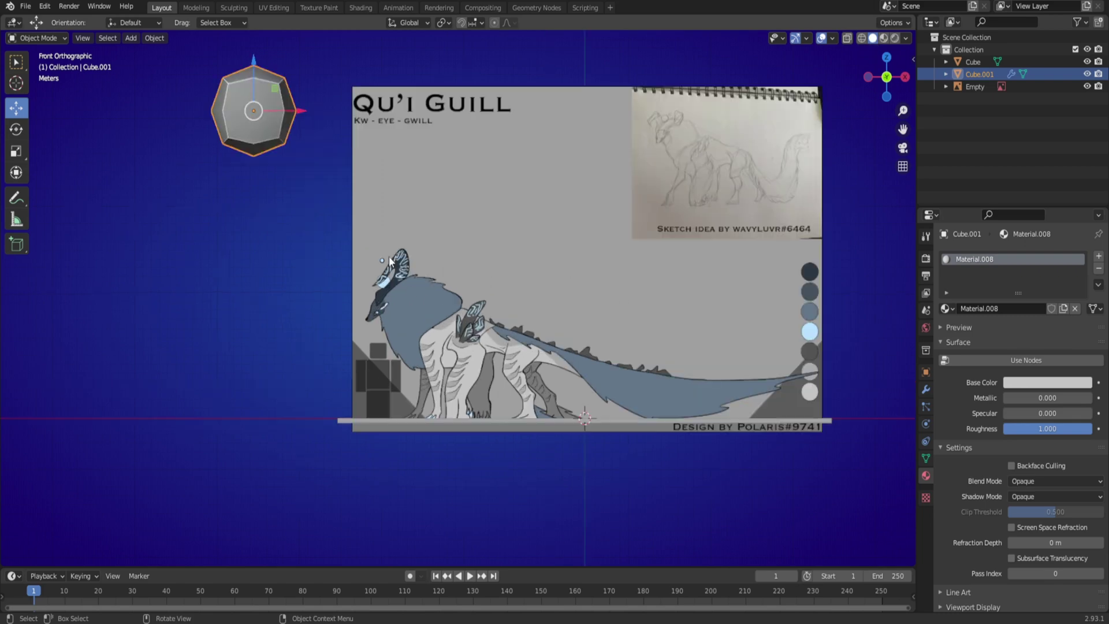
pyautogui.click(884, 38)
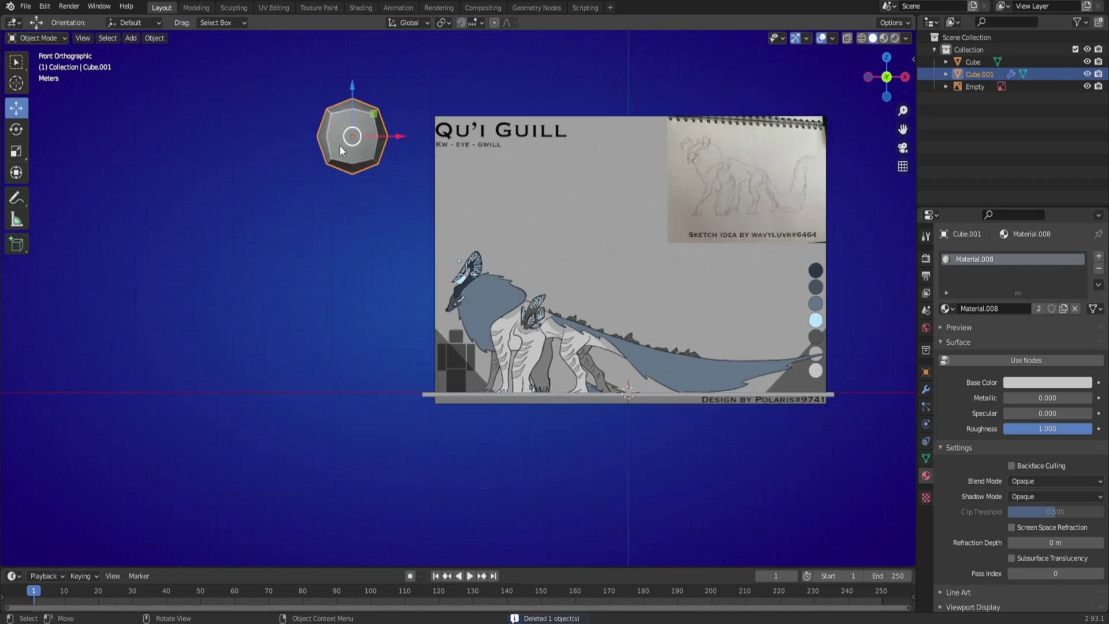
# Step: Duplicate the subdivided cube and place the copy over the creature's head in the reference
pyautogui.scroll(3, 500, 306)
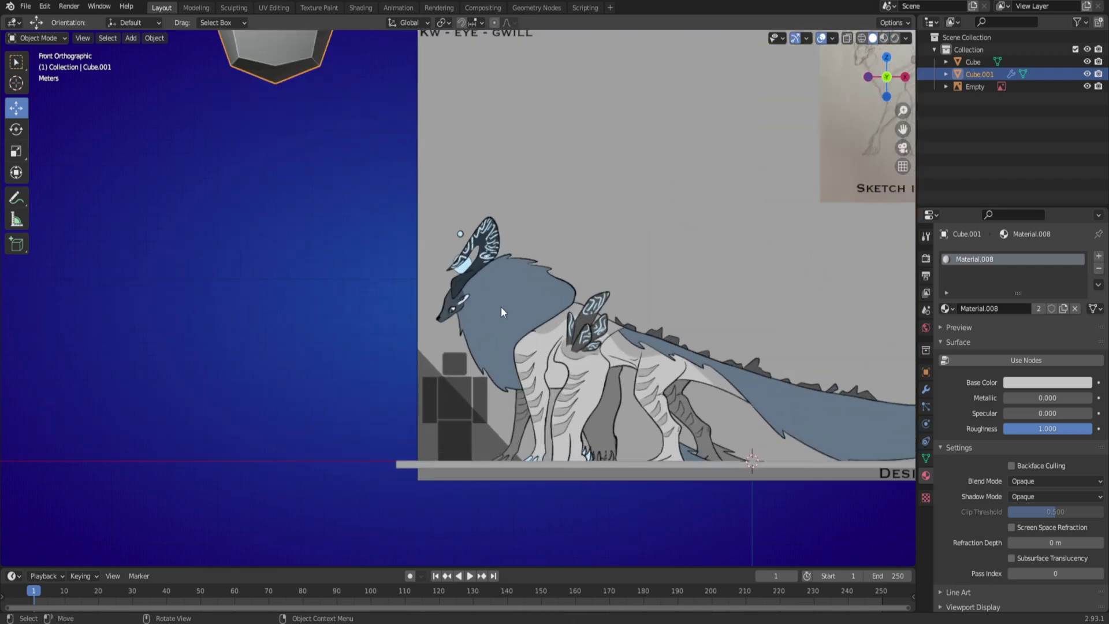
pyautogui.scroll(-1, 501, 338)
pyautogui.rightClick(421, 289)
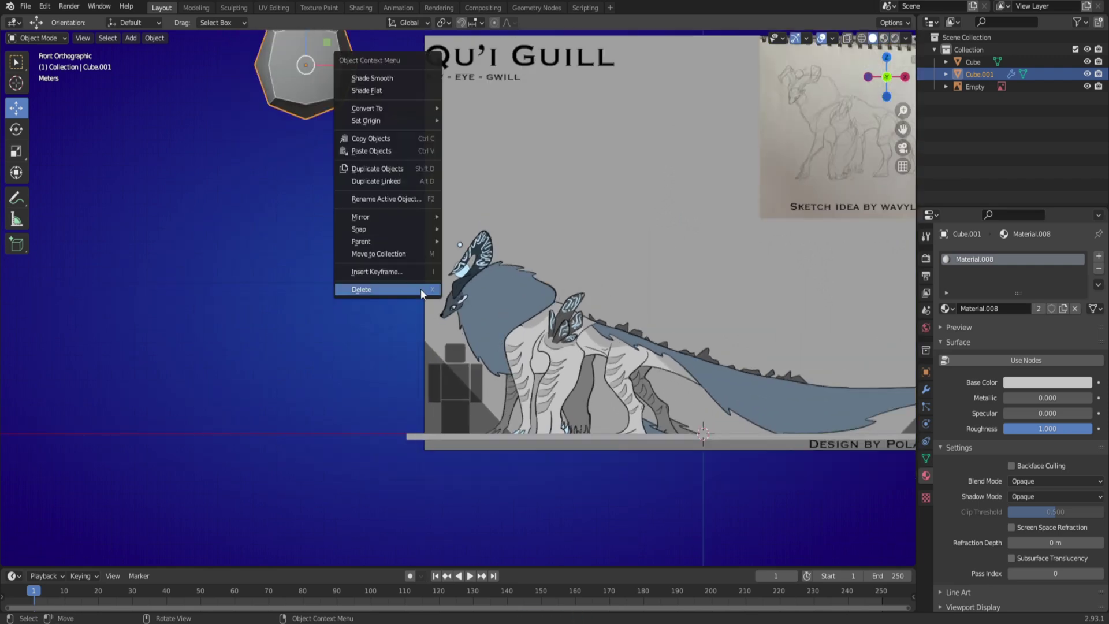
pyautogui.click(367, 169)
pyautogui.click(516, 381)
# Step: Rotate the copied cube, scale it down and move it to fit the creature's face
pyautogui.press('r')
pyautogui.click(606, 266)
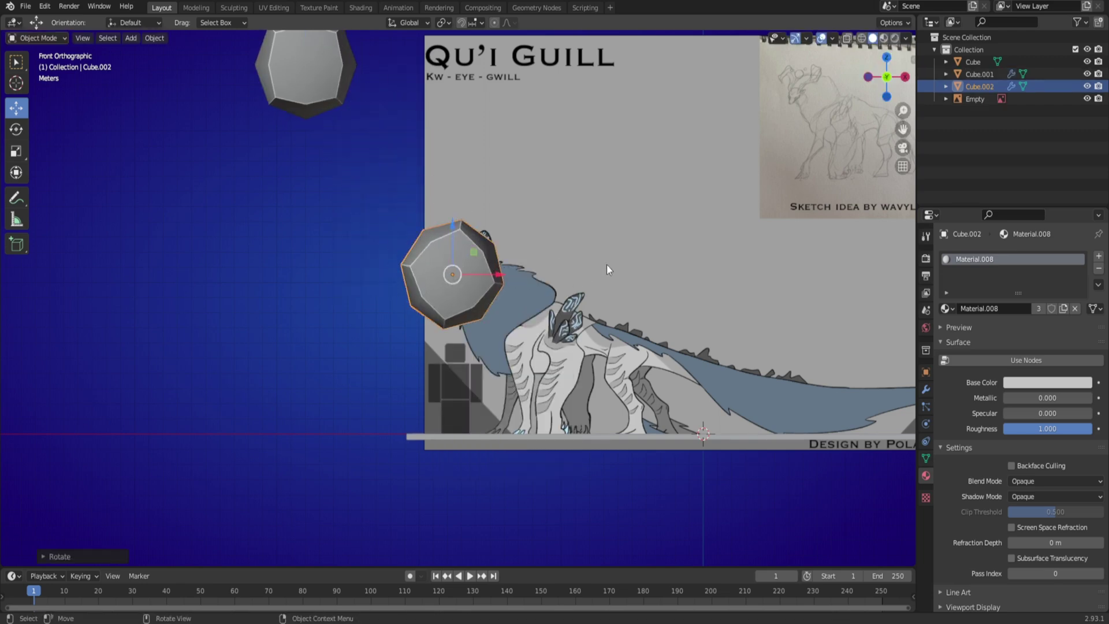
pyautogui.press('s')
pyautogui.click(479, 263)
pyautogui.press('g')
pyautogui.click(485, 292)
# Step: Edit the copy in X-ray view and move its front upper and lower corner vertices to the base of the snout
pyautogui.scroll(5, 508, 376)
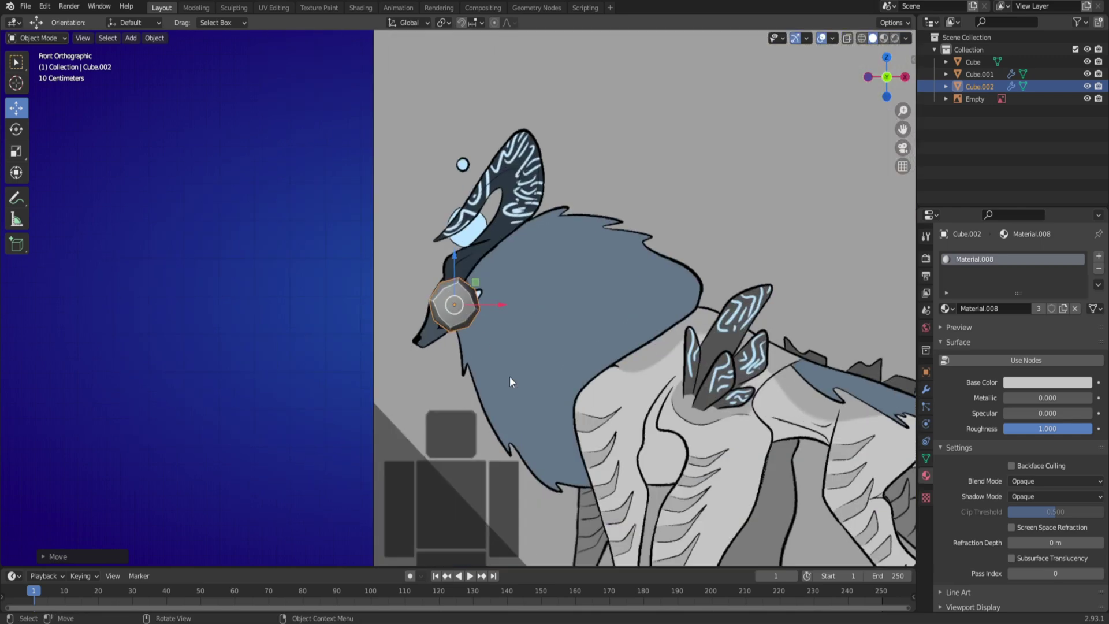
pyautogui.press('Tab')
pyautogui.scroll(6, 505, 386)
pyautogui.hotkey('alt', 'z')
pyautogui.moveTo(293, 280); pyautogui.dragTo(345, 347)
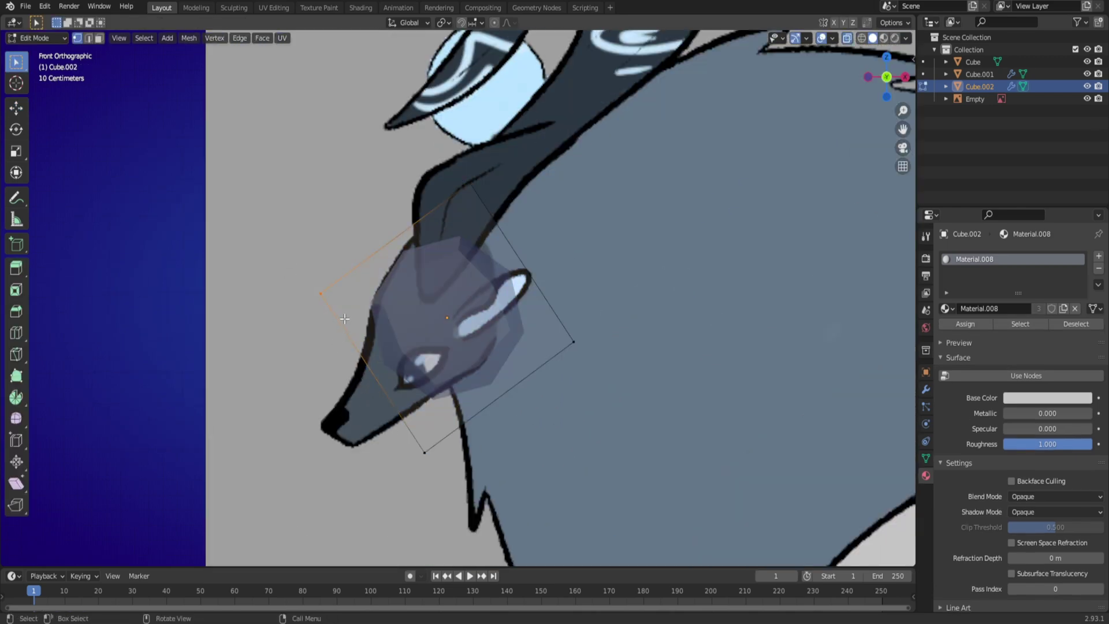
pyautogui.press('g')
pyautogui.click(433, 398)
pyautogui.moveTo(389, 410); pyautogui.dragTo(447, 479)
pyautogui.press('g')
pyautogui.click(416, 447)
pyautogui.moveTo(354, 339); pyautogui.dragTo(390, 380)
pyautogui.press('g')
pyautogui.click(388, 386)
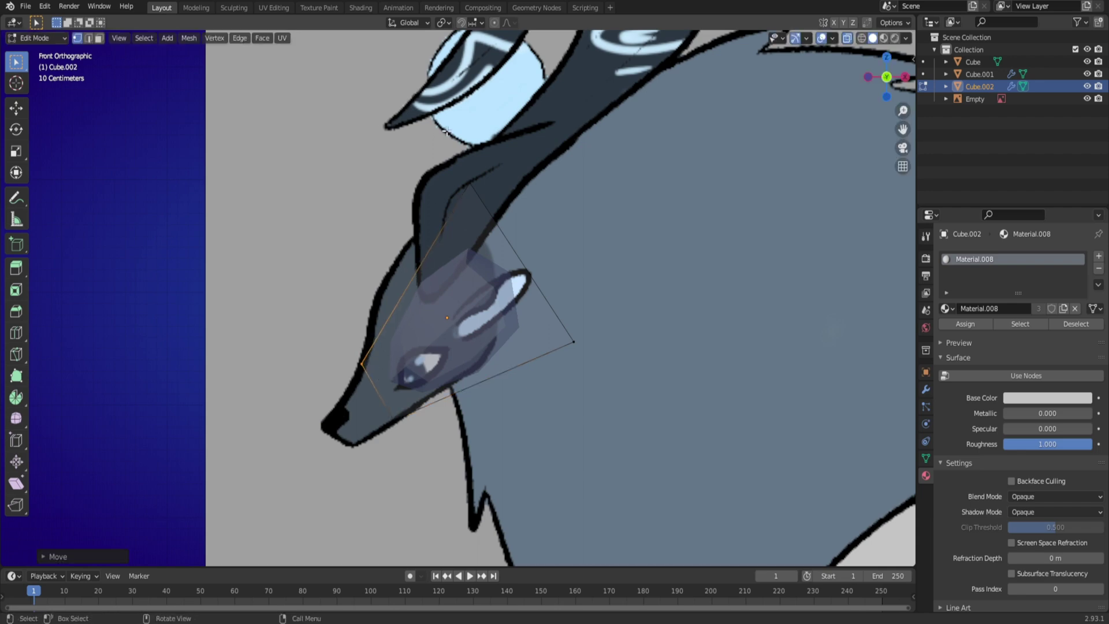
# Step: Move the copy's rear upper and lower corner vertices to follow the back of the creature's head
pyautogui.moveTo(442, 130); pyautogui.dragTo(542, 233)
pyautogui.press('g')
pyautogui.click(472, 193)
pyautogui.moveTo(511, 306); pyautogui.dragTo(606, 384)
pyautogui.press('g')
pyautogui.click(594, 397)
# Step: Extrude the front face of the head forward to form the snout and align it with the nose
pyautogui.moveTo(324, 349); pyautogui.dragTo(454, 475)
pyautogui.press('e')
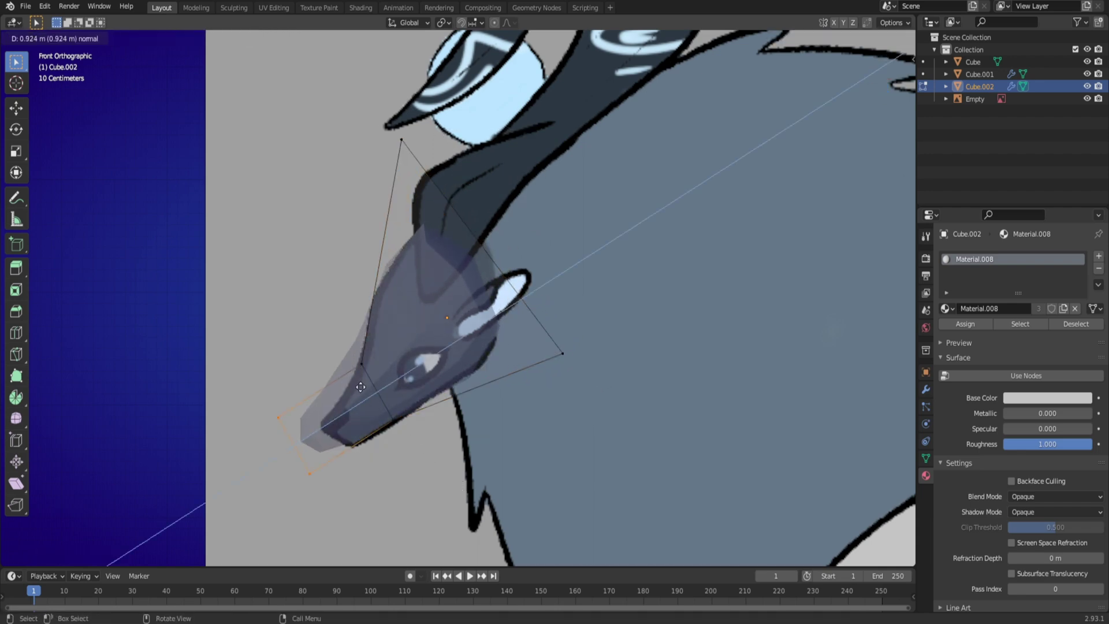
pyautogui.click(408, 426)
pyautogui.press('g')
pyautogui.click(422, 430)
pyautogui.rightClick(422, 444)
pyautogui.scroll(-5, 417, 476)
pyautogui.press('Tab')
# Step: Narrow the head from the top view by scaling it along Y to about 0.61
pyautogui.moveTo(410, 467); pyautogui.dragTo(547, 450, button='middle')
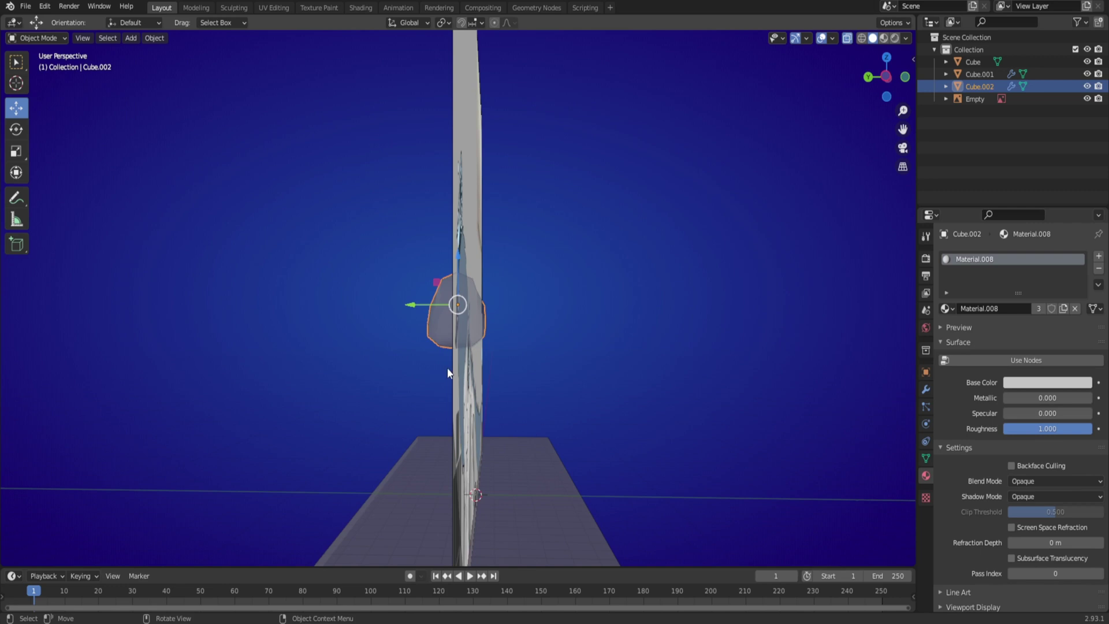
pyautogui.press('KP_7')
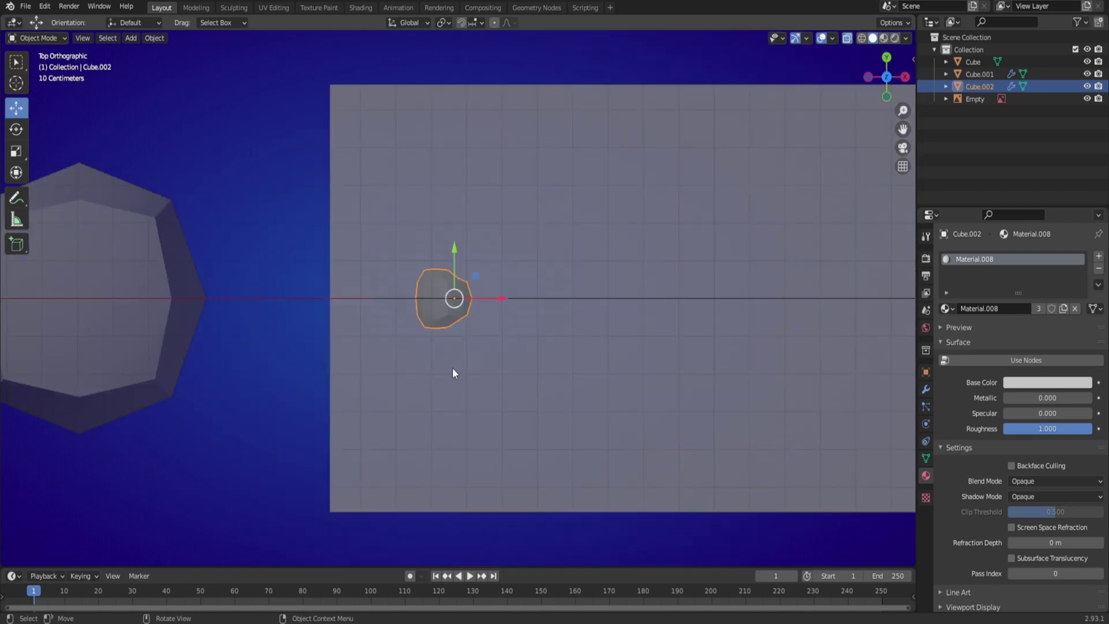
pyautogui.press('s')
pyautogui.press('y')
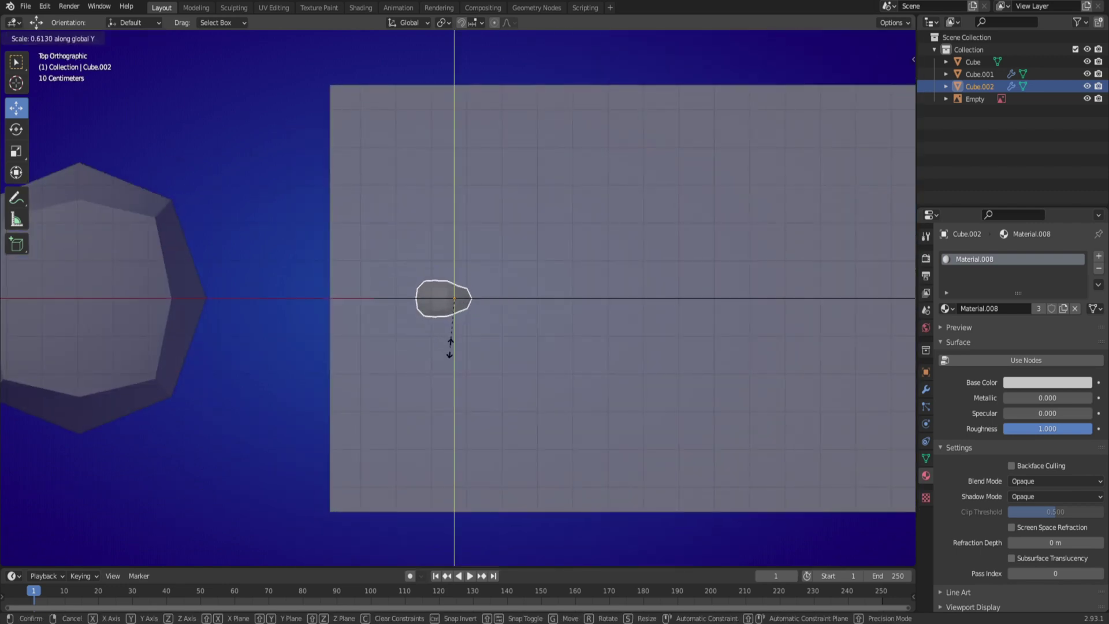
pyautogui.click(449, 347)
# Step: Adjust the width of the head mesh's rear face by scaling it along Y
pyautogui.press('Tab')
pyautogui.press('Left')
pyautogui.moveTo(465, 396); pyautogui.dragTo(557, 284, button='middle')
pyautogui.press('KP_Divide')
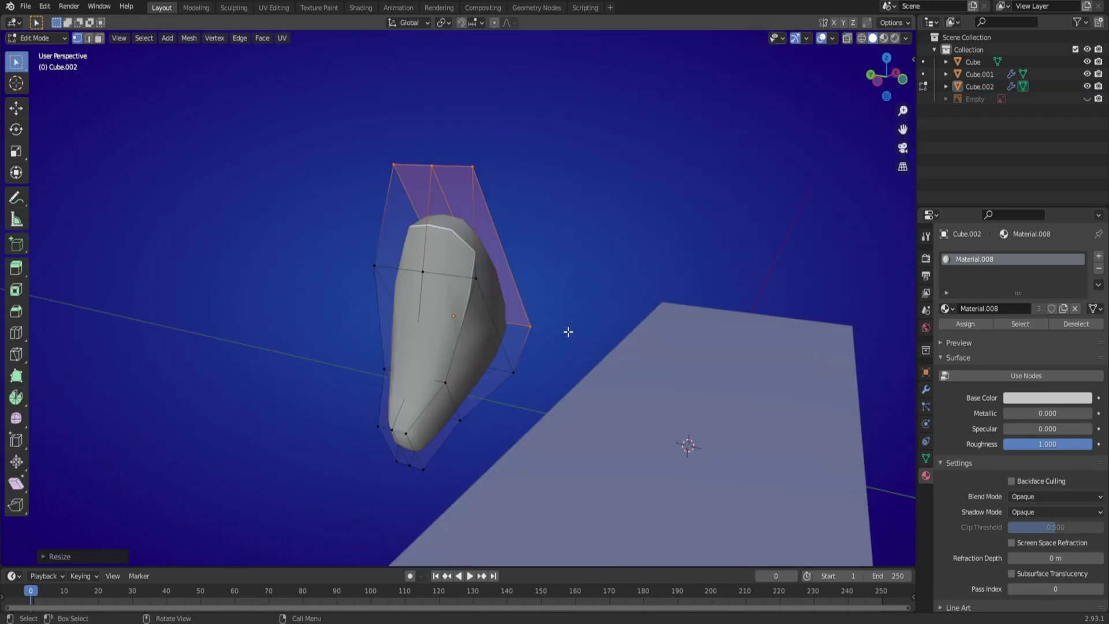
pyautogui.press('s')
pyautogui.press('y')
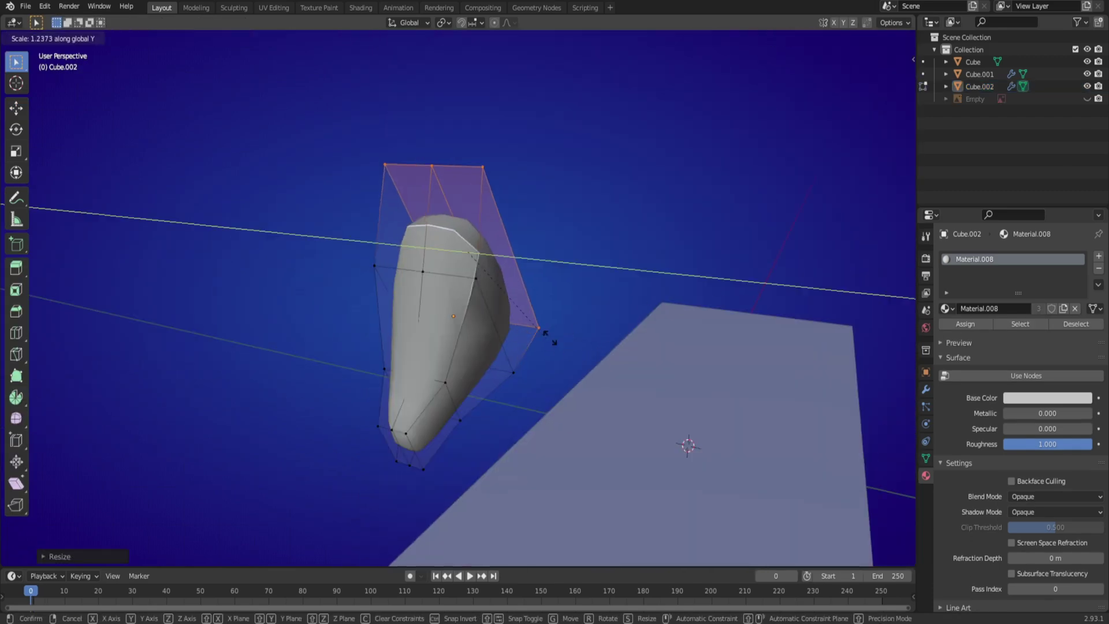
pyautogui.click(504, 311)
pyautogui.moveTo(629, 342); pyautogui.dragTo(634, 382, button='middle')
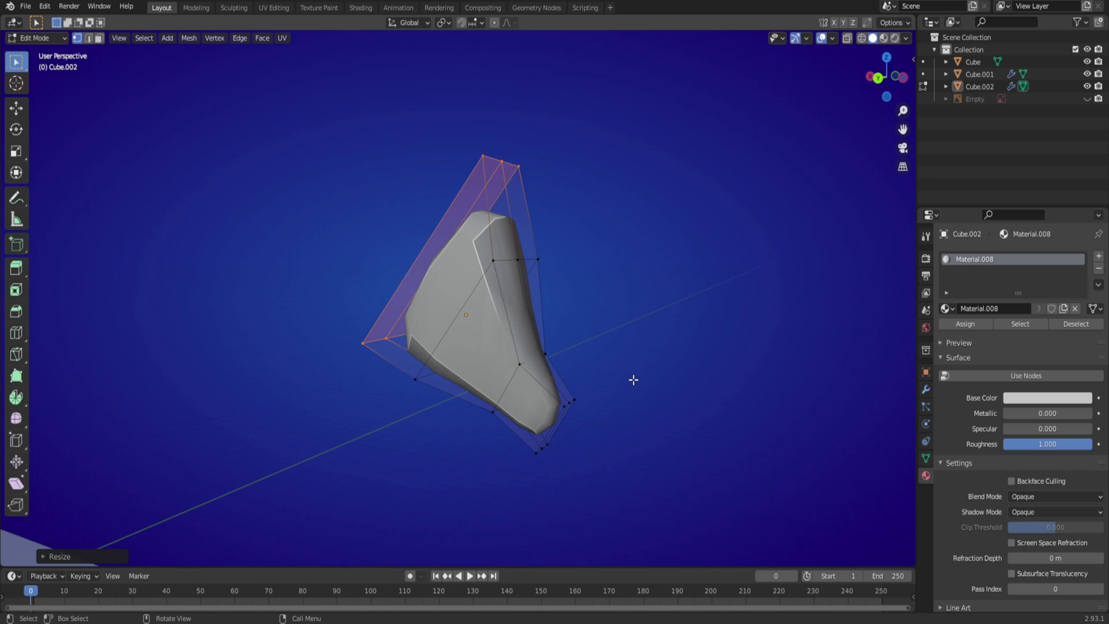
# Step: Unhide the reference in front X-ray view and move the head's upper rear vertices down toward the base of the horn
pyautogui.press('Tab')
pyautogui.press('KP_1')
pyautogui.hotkey('alt', 'h')
pyautogui.hotkey('alt', 'z')
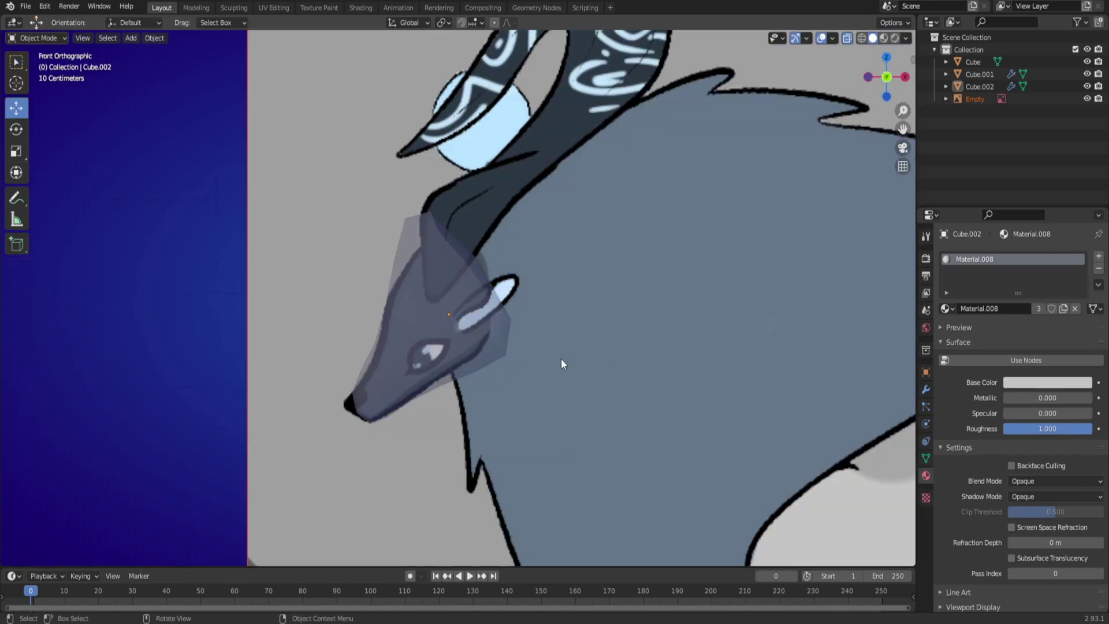
pyautogui.press('Tab')
pyautogui.scroll(3, 435, 285)
pyautogui.scroll(-2, 415, 225)
pyautogui.moveTo(381, 119); pyautogui.dragTo(417, 194)
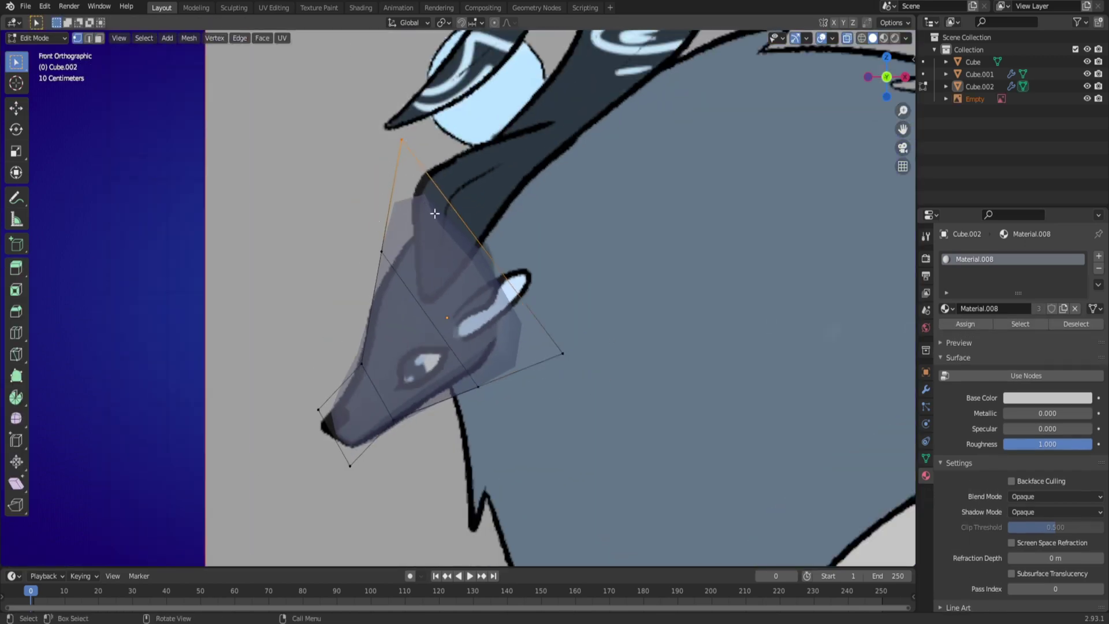
pyautogui.press('g')
pyautogui.click(508, 277)
# Step: Move the forehead, snout bridge and nose tip vertices to match the upper profile of the reference head
pyautogui.moveTo(312, 196); pyautogui.dragTo(436, 308)
pyautogui.press('g')
pyautogui.click(440, 312)
pyautogui.moveTo(335, 346); pyautogui.dragTo(383, 390)
pyautogui.press('g')
pyautogui.click(391, 399)
pyautogui.moveTo(243, 358); pyautogui.dragTo(326, 435)
pyautogui.press('g')
pyautogui.click(322, 439)
# Step: Move the lower snout, jaw and rear lower vertices to match the underside of the reference head
pyautogui.moveTo(373, 381); pyautogui.dragTo(432, 437)
pyautogui.press('g')
pyautogui.click(431, 435)
pyautogui.moveTo(460, 331); pyautogui.dragTo(516, 426)
pyautogui.press('g')
pyautogui.click(501, 410)
pyautogui.moveTo(534, 318); pyautogui.dragTo(660, 397)
pyautogui.press('g')
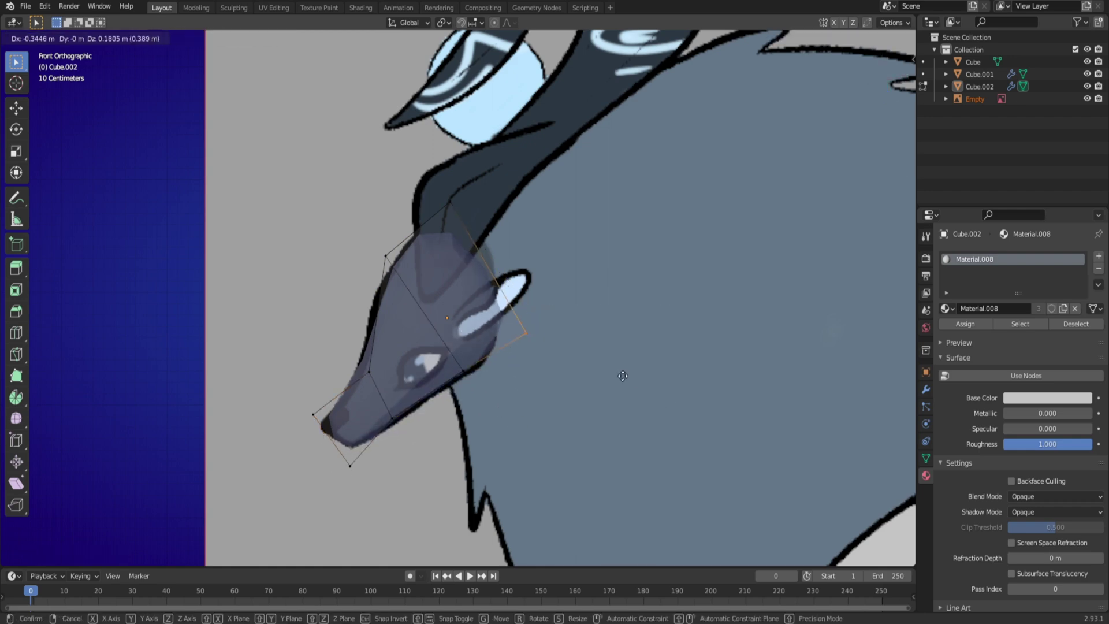
pyautogui.click(625, 376)
# Step: Leave mesh editing, hide the reference image and inspect the head shape from several angles
pyautogui.moveTo(625, 376); pyautogui.dragTo(557, 393, button='middle')
pyautogui.press('Tab')
pyautogui.click(519, 428)
pyautogui.press('h')
pyautogui.scroll(4, 440, 433)
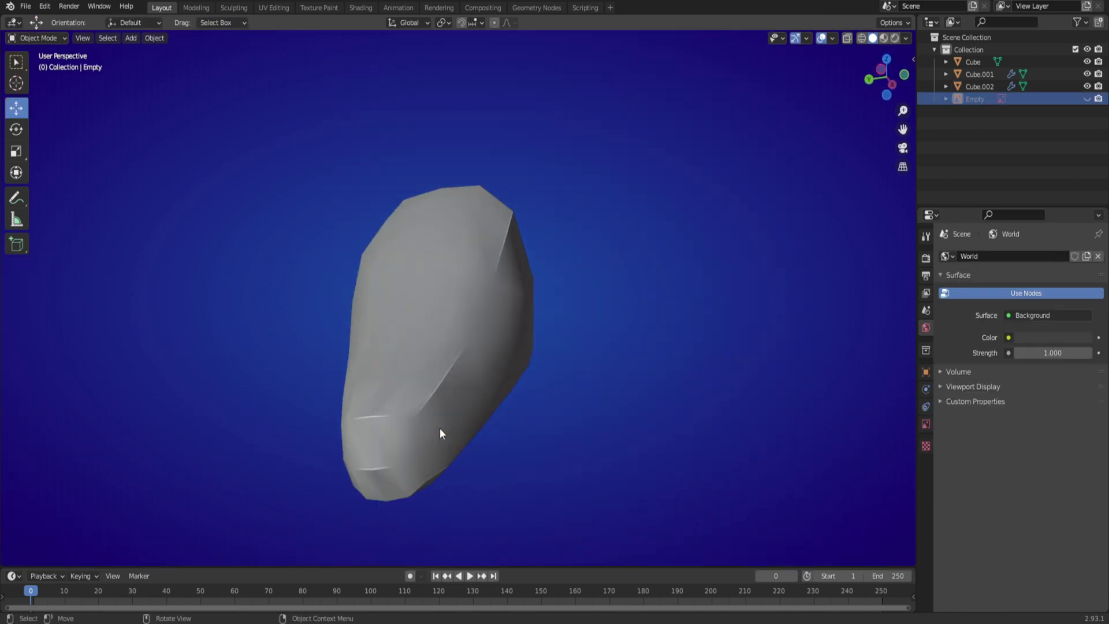
pyautogui.moveTo(440, 433); pyautogui.dragTo(416, 431, button='middle')
pyautogui.moveTo(559, 327); pyautogui.dragTo(521, 395, button='middle')
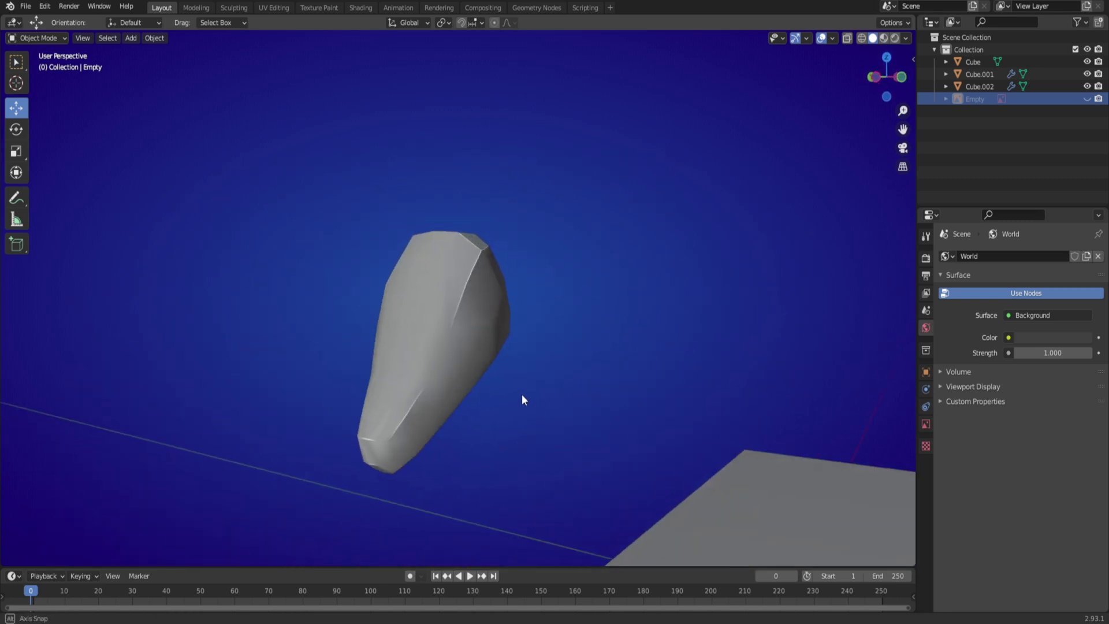
# Step: Enter mesh editing on the head and mark the lengthwise edge loop along its upper side as sharp
pyautogui.scroll(3, 441, 391)
pyautogui.click(455, 387)
pyautogui.press('Tab')
pyautogui.scroll(-3, 449, 387)
pyautogui.keyDown('alt'); pyautogui.click(408, 417); pyautogui.keyUp('alt')
pyautogui.moveTo(449, 452); pyautogui.dragTo(354, 385, button='middle')
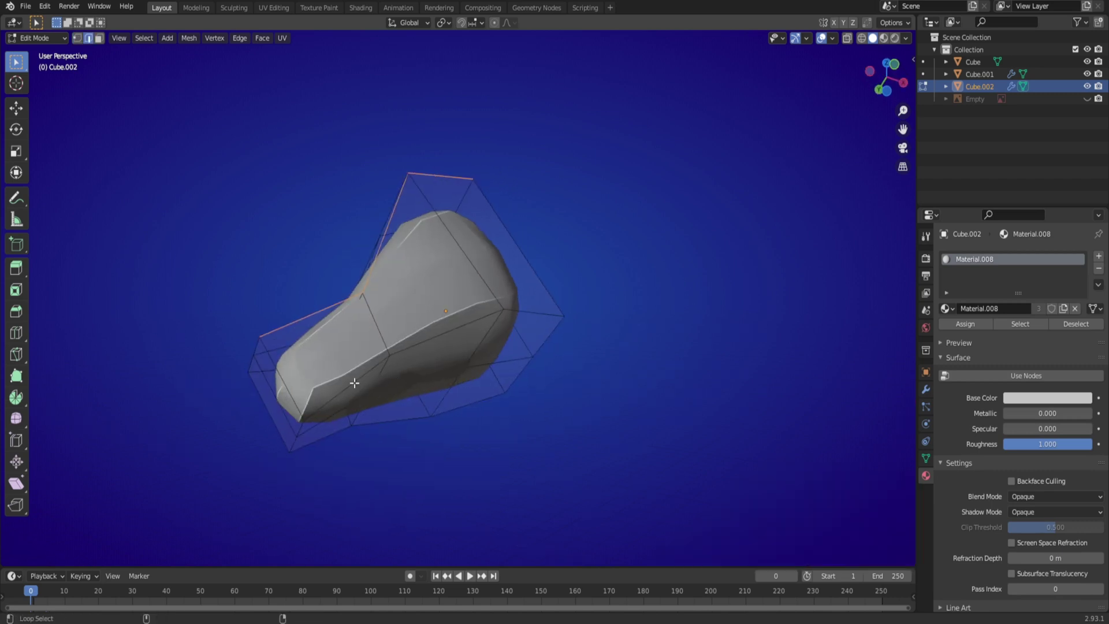
pyautogui.rightClick(349, 383)
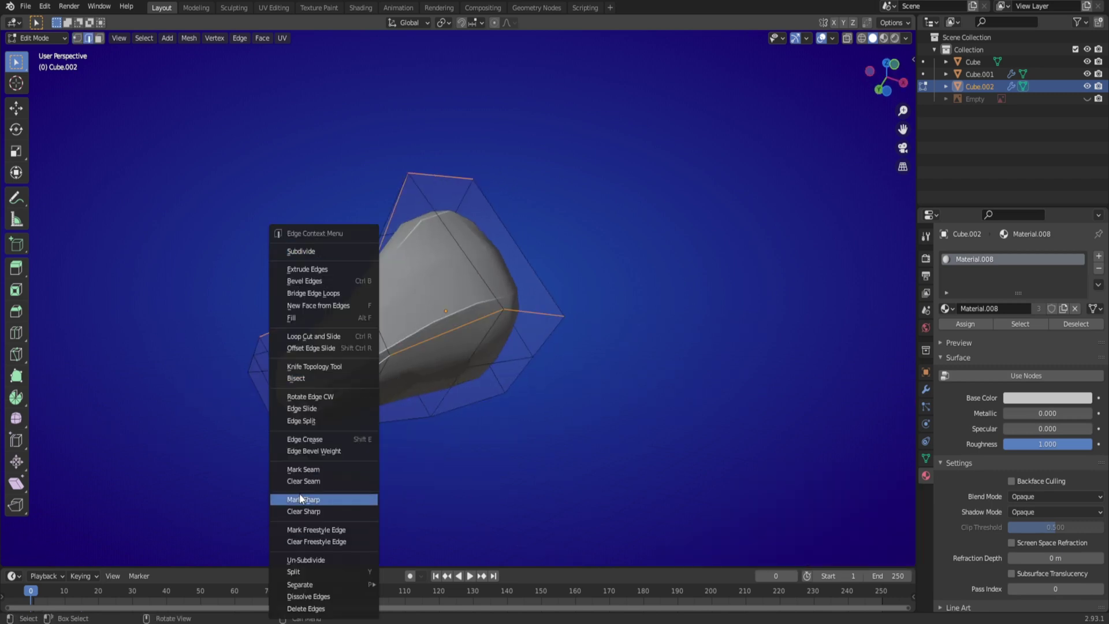
pyautogui.click(302, 499)
# Step: Select the lengthwise edge loops on the head's sides together, mark them as sharp and leave mesh editing
pyautogui.keyDown('alt'); pyautogui.click(365, 374); pyautogui.keyUp('alt')
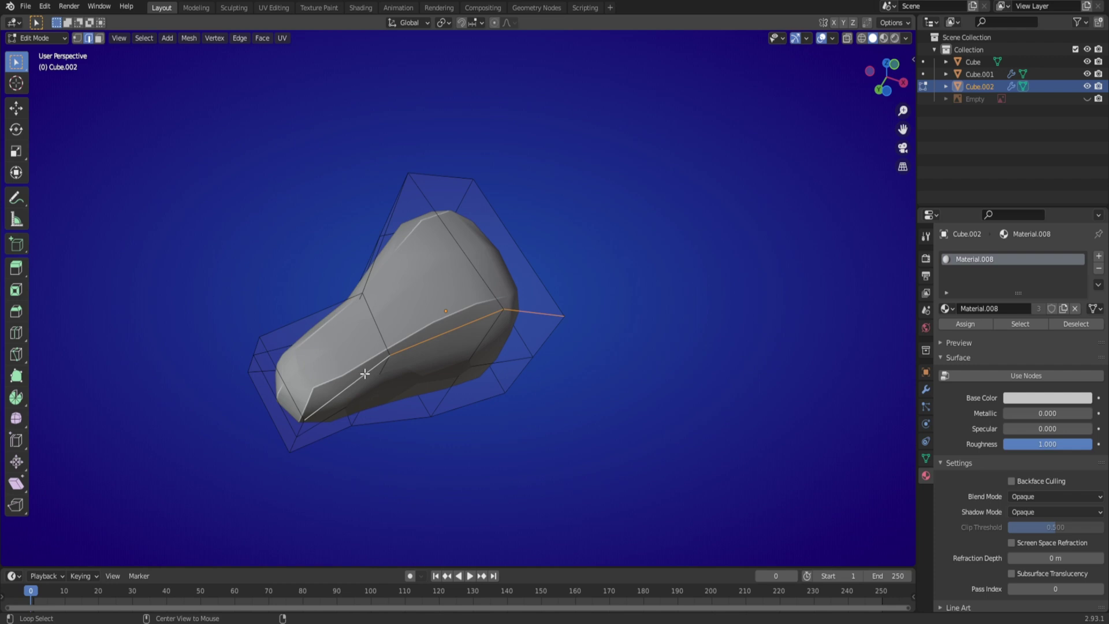
pyautogui.keyDown('alt'); pyautogui.keyDown('shift'); pyautogui.click(331, 302); pyautogui.keyUp('shift'); pyautogui.keyUp('alt')
pyautogui.moveTo(356, 325); pyautogui.dragTo(369, 499, button='middle')
pyautogui.rightClick(370, 499)
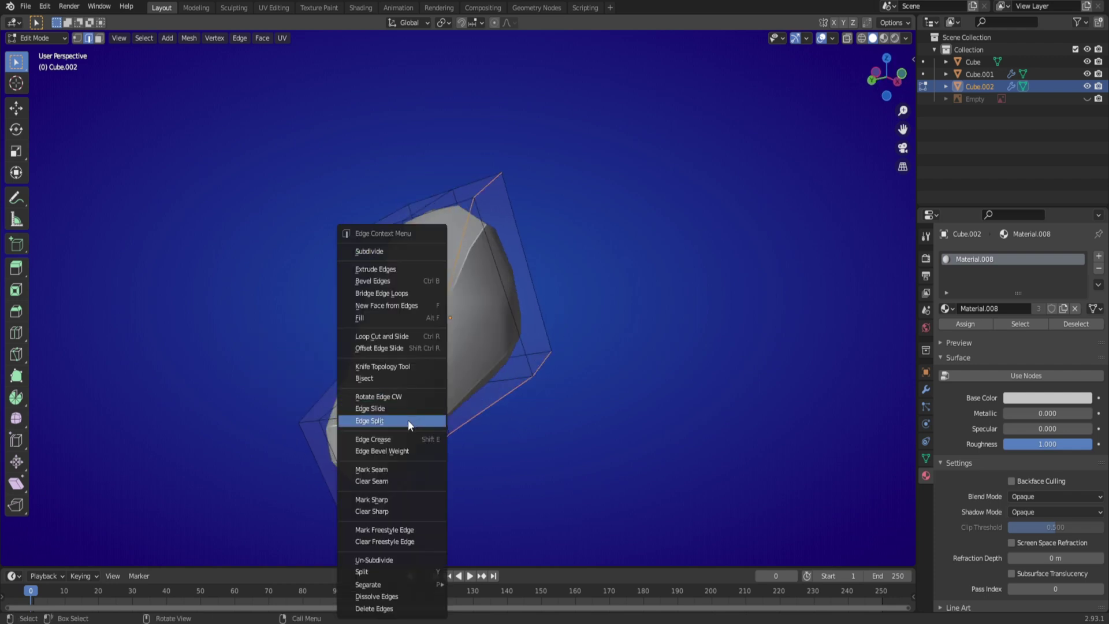
pyautogui.click(378, 501)
pyautogui.moveTo(447, 345); pyautogui.dragTo(634, 407, button='middle')
pyautogui.press('Tab')
# Step: Delete the faces on the positive-Y half of the head in top X-ray view and show its modifier settings
pyautogui.press('KP_7')
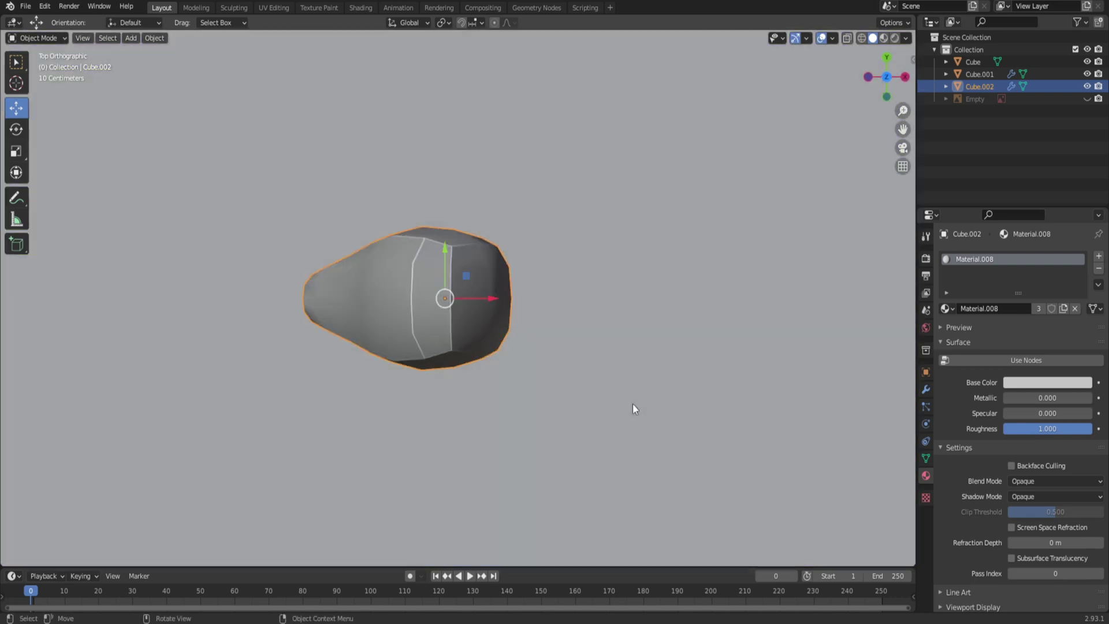
pyautogui.press('Tab')
pyautogui.hotkey('alt', 'z')
pyautogui.press('3')
pyautogui.moveTo(222, 94); pyautogui.dragTo(598, 299)
pyautogui.rightClick(591, 398)
pyautogui.click(584, 524)
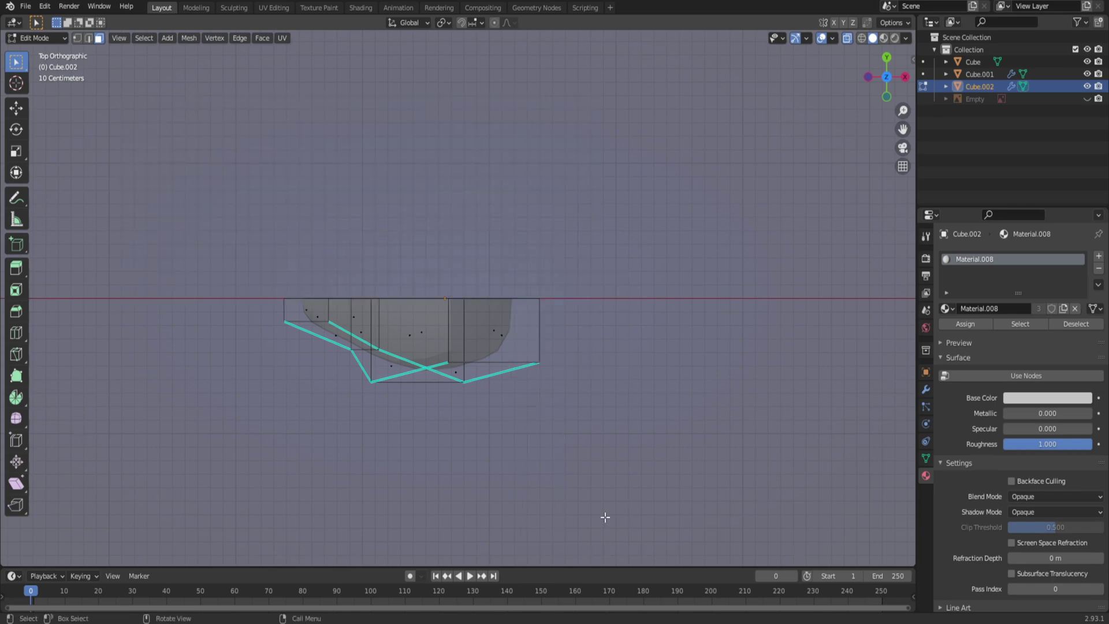
pyautogui.click(925, 389)
pyautogui.click(976, 256)
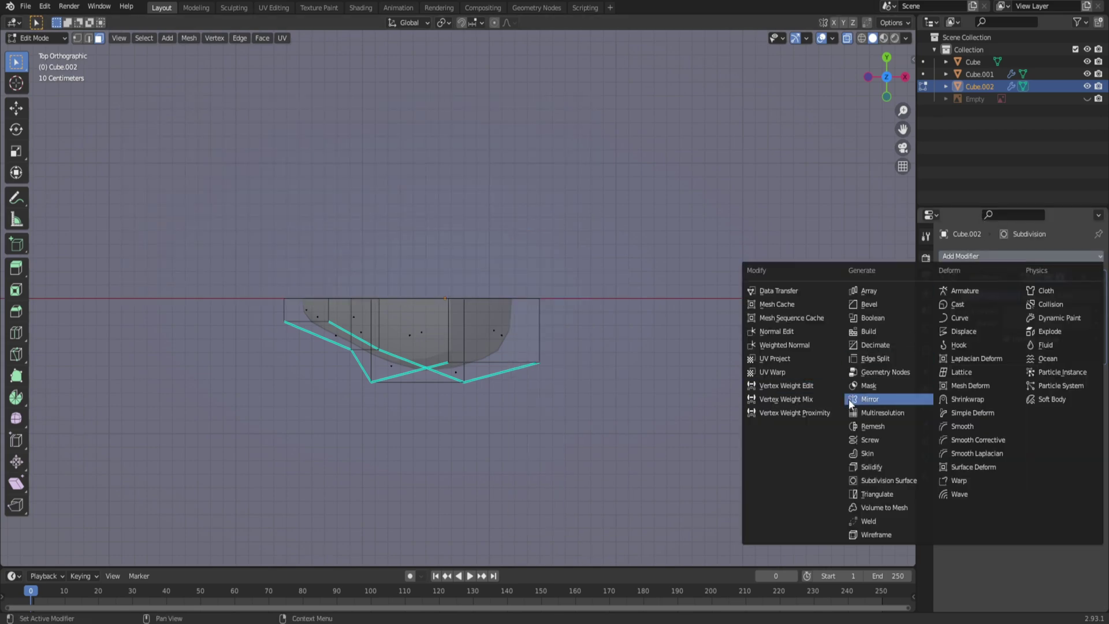
pyautogui.click(868, 385)
pyautogui.click(1084, 374)
# Step: Add a Mirror modifier to the head on the Y axis only with clipping enabled, then leave mesh editing and X-ray
pyautogui.click(976, 256)
pyautogui.click(865, 398)
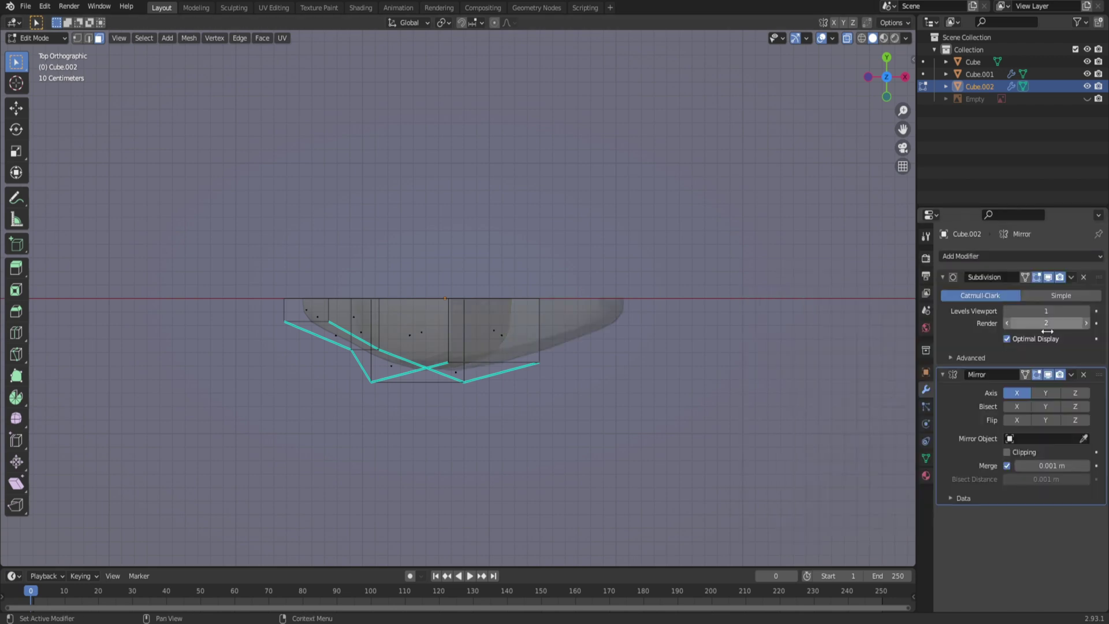
pyautogui.click(1045, 393)
pyautogui.click(1017, 393)
pyautogui.click(1007, 451)
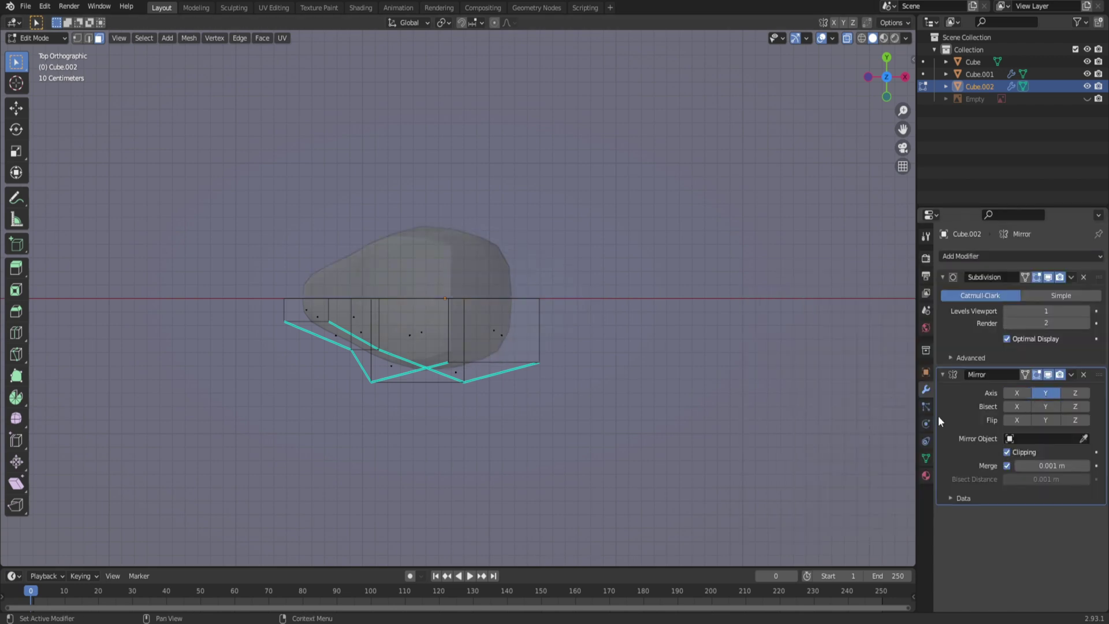
pyautogui.press('Tab')
pyautogui.hotkey('alt', 'z')
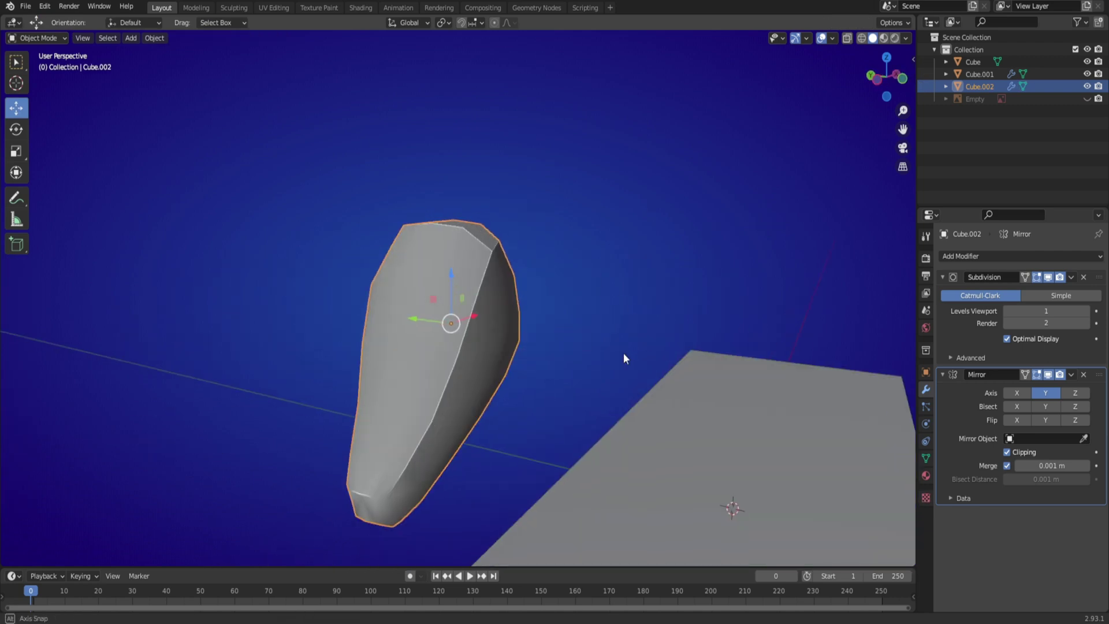